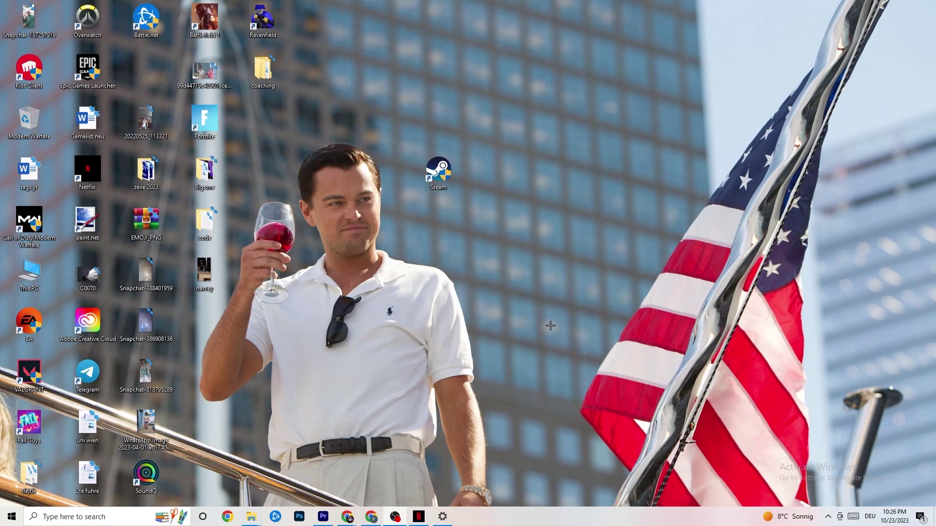
# Open the Properties of the Steam desktop shortcut, which targets D:\steam1\Steam.exe
pyautogui.moveTo(439, 171); pyautogui.dragTo(382, 171)
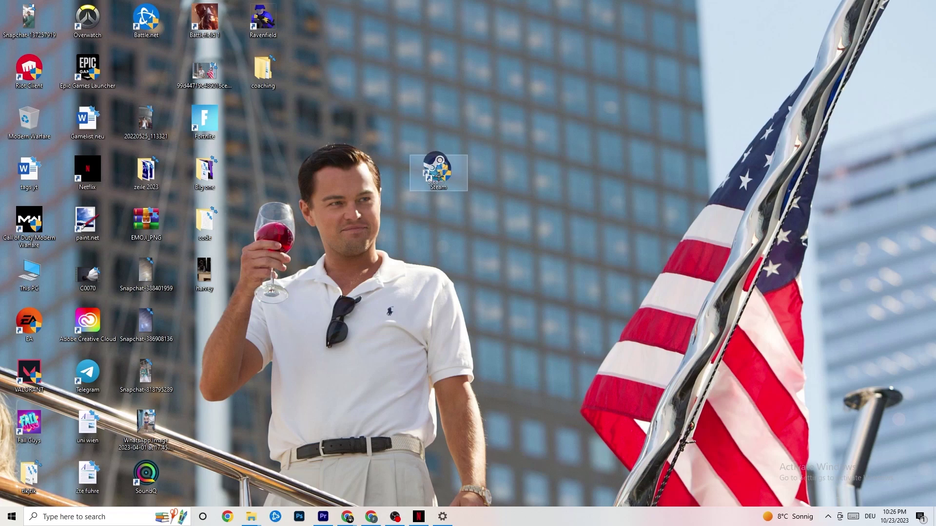
pyautogui.click(441, 118)
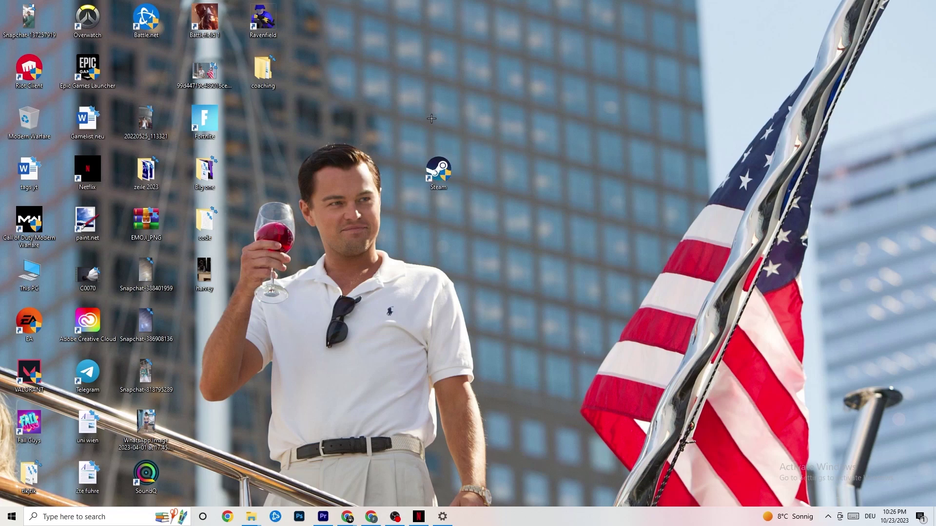
pyautogui.rightClick(447, 170)
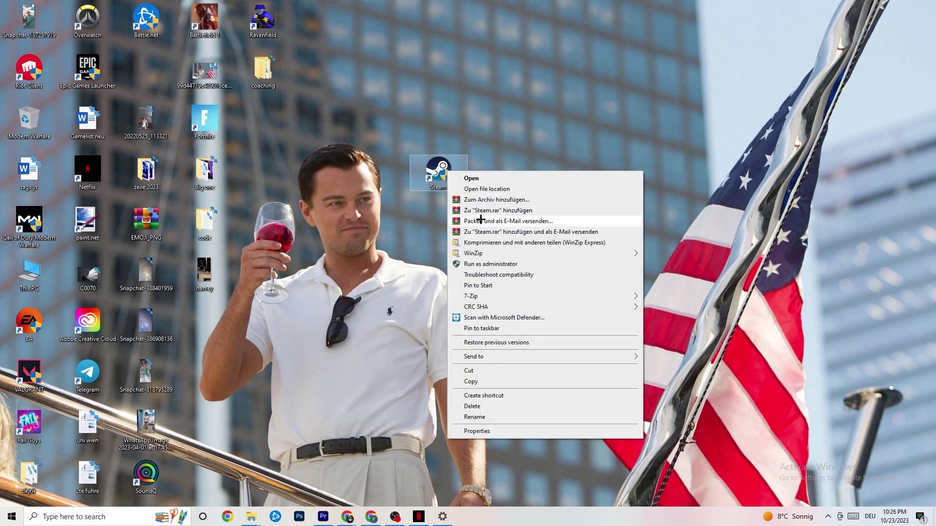
pyautogui.click(416, 259)
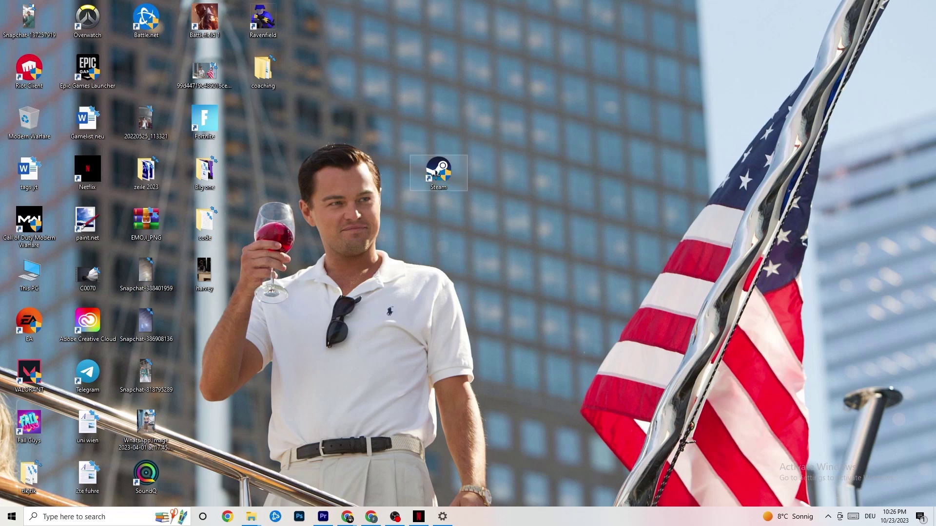
pyautogui.click(441, 181)
pyautogui.rightClick(437, 173)
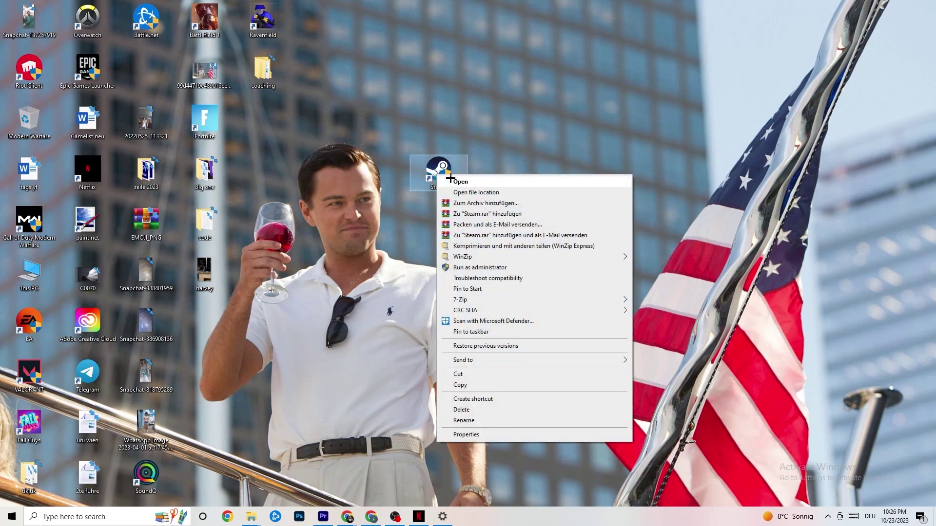
pyautogui.click(487, 438)
# Set Steam's compatibility mode to Windows 8 with run as administrator and confirm with OK
pyautogui.moveTo(506, 182); pyautogui.dragTo(459, 109)
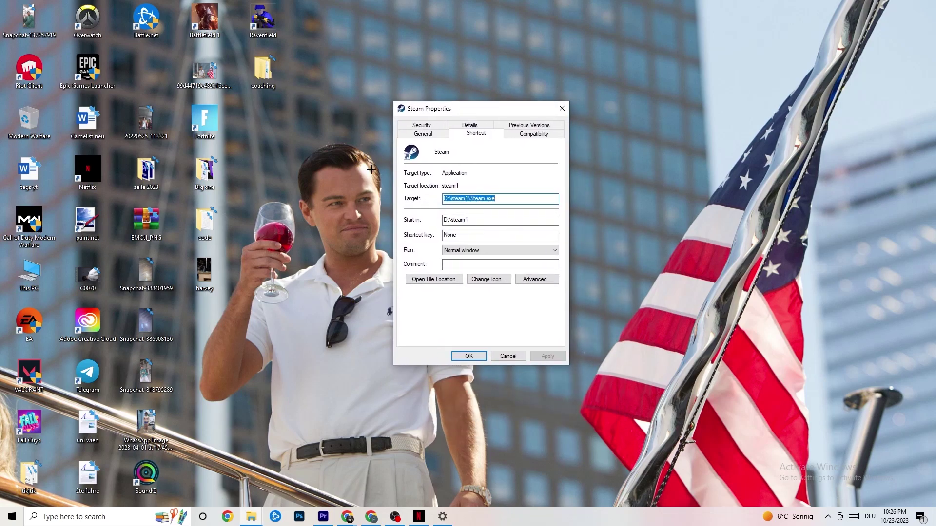
pyautogui.click(508, 132)
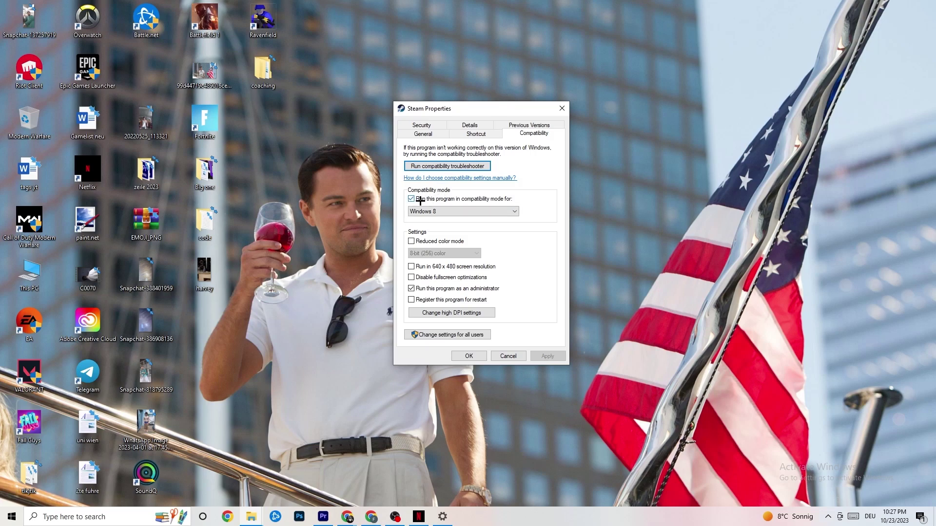
pyautogui.click(454, 211)
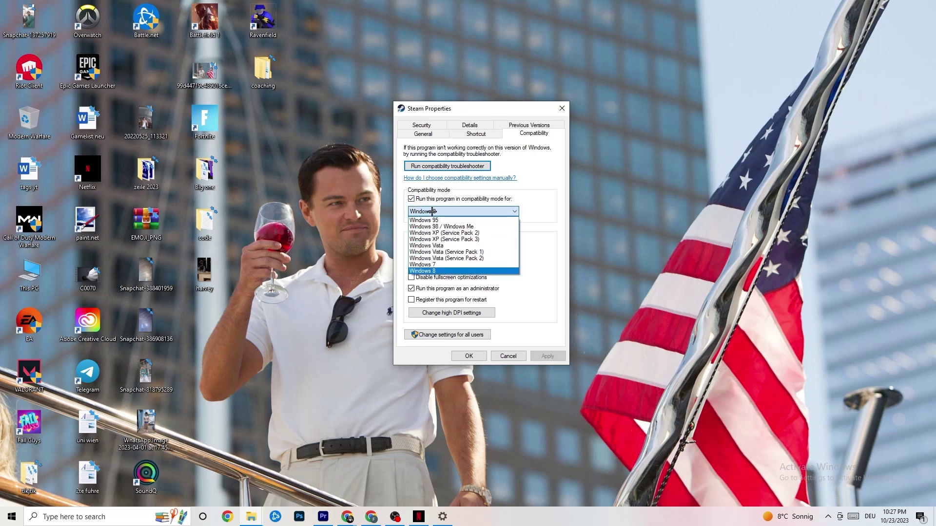
pyautogui.click(532, 220)
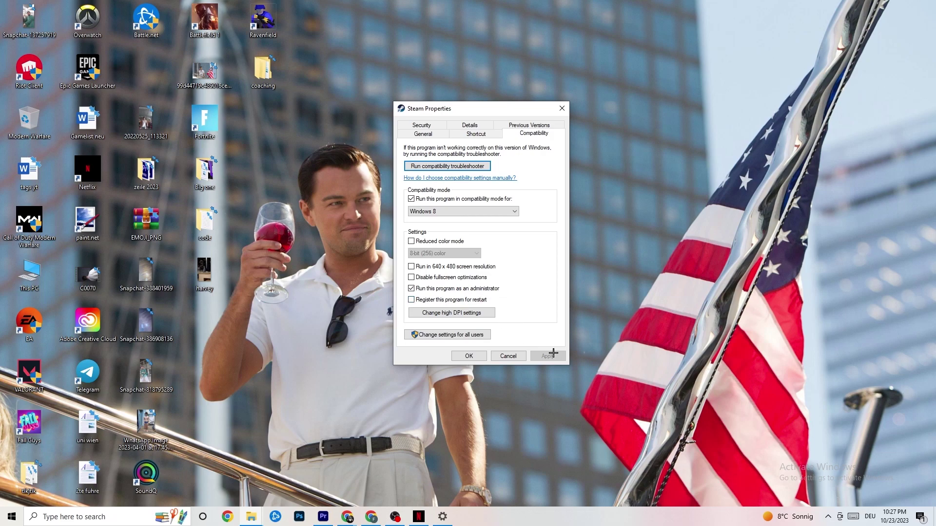
pyautogui.click(469, 357)
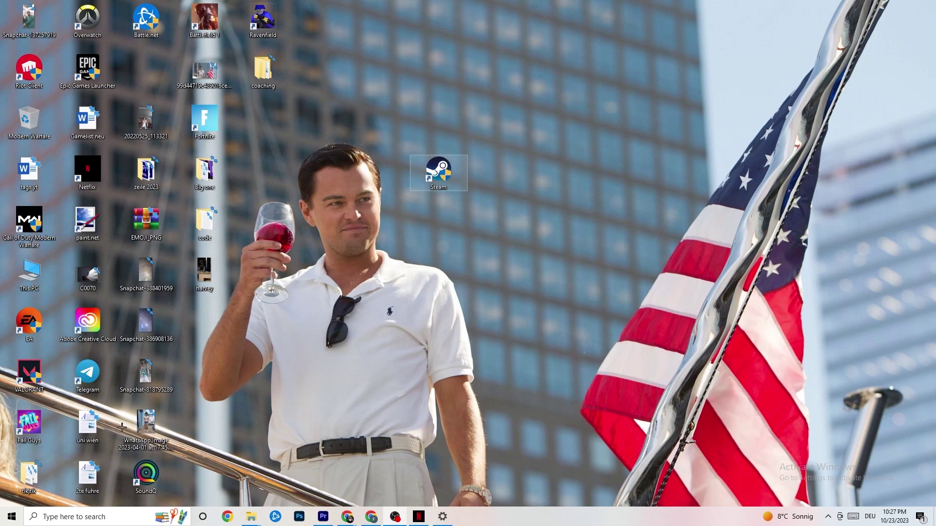
# Bring up the taskbar's context menu with its Task Manager option
pyautogui.click(71, 518)
pyautogui.click(329, 469)
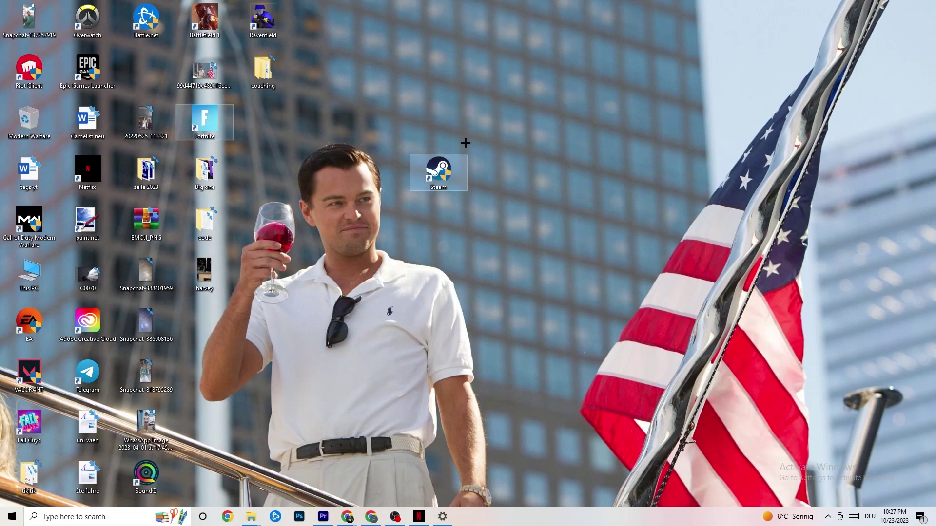
pyautogui.rightClick(428, 177)
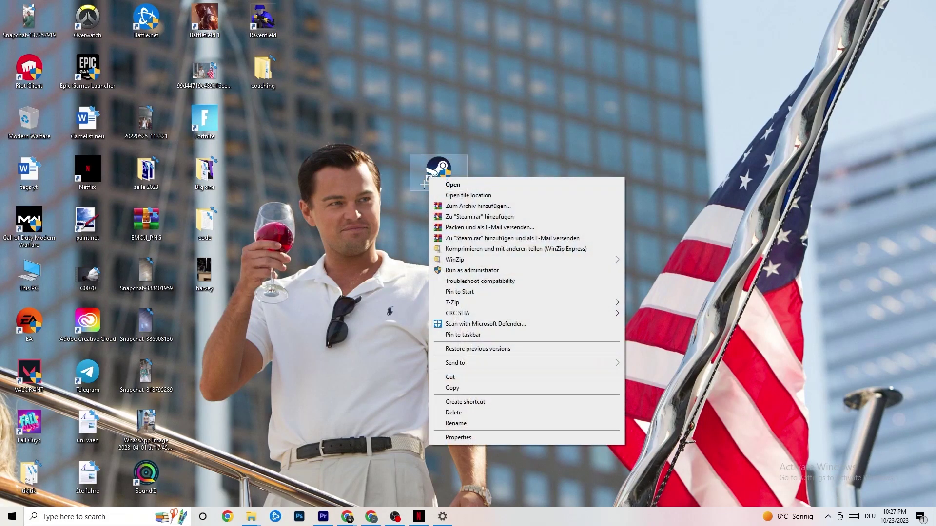
pyautogui.click(414, 272)
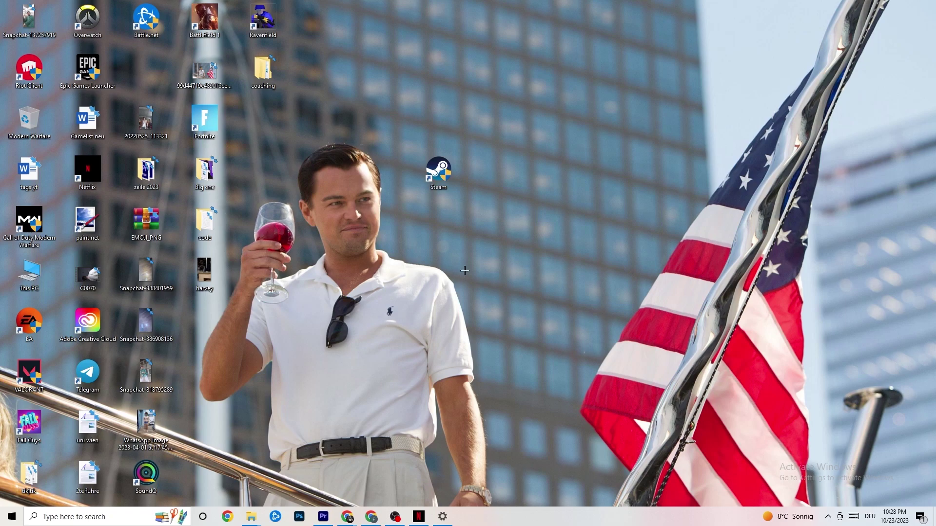
pyautogui.rightClick(518, 523)
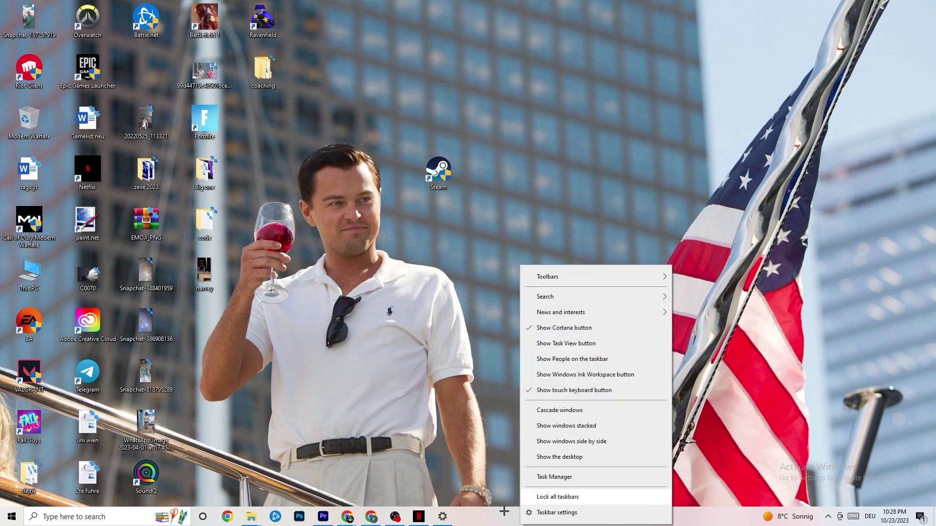
# Launch Task Manager full-screen, look at Chrome's process options, and switch to the Details list
pyautogui.click(558, 477)
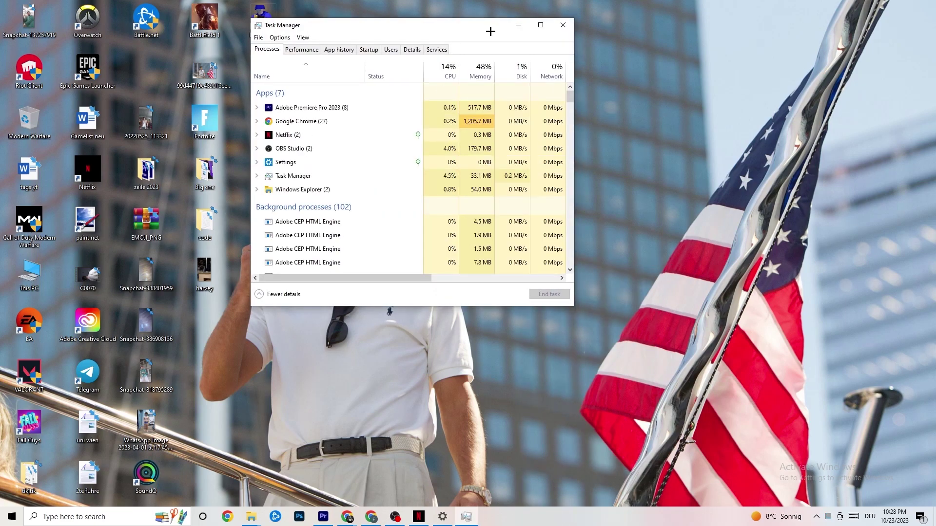
pyautogui.click(540, 25)
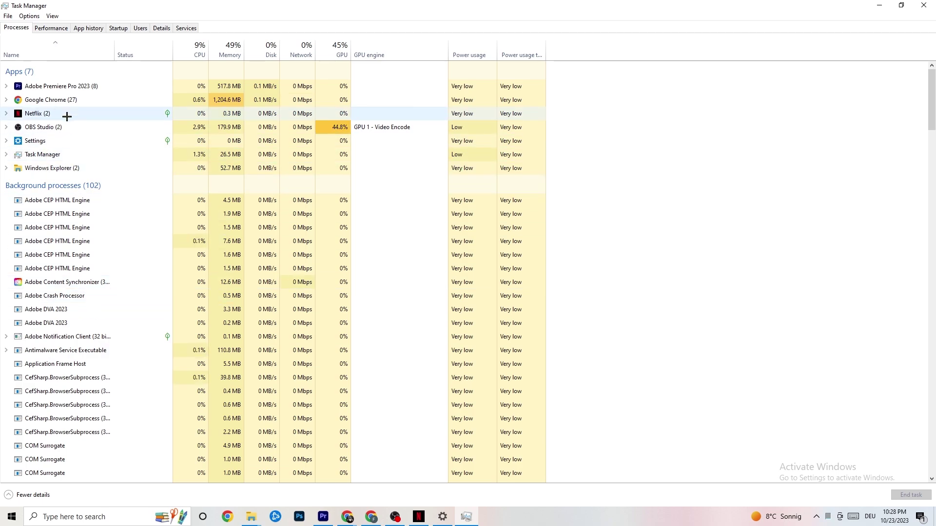
pyautogui.rightClick(68, 101)
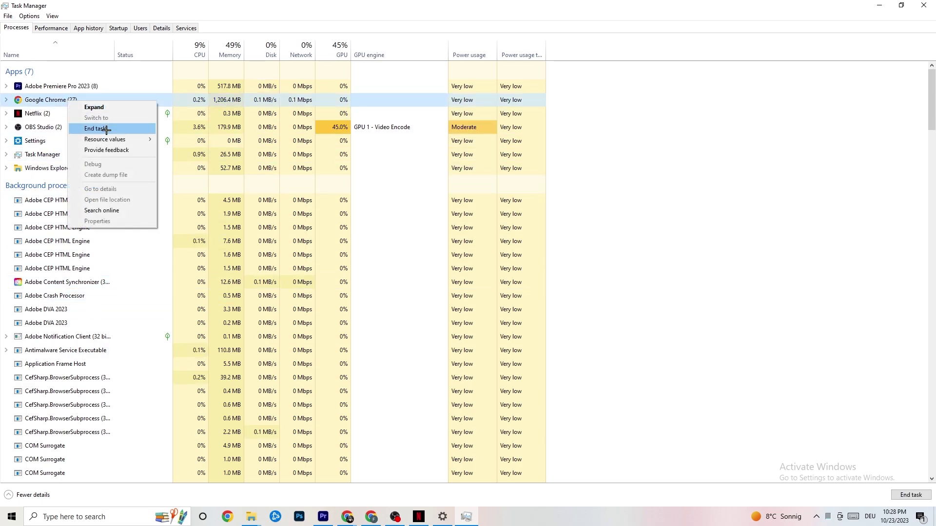
pyautogui.click(653, 118)
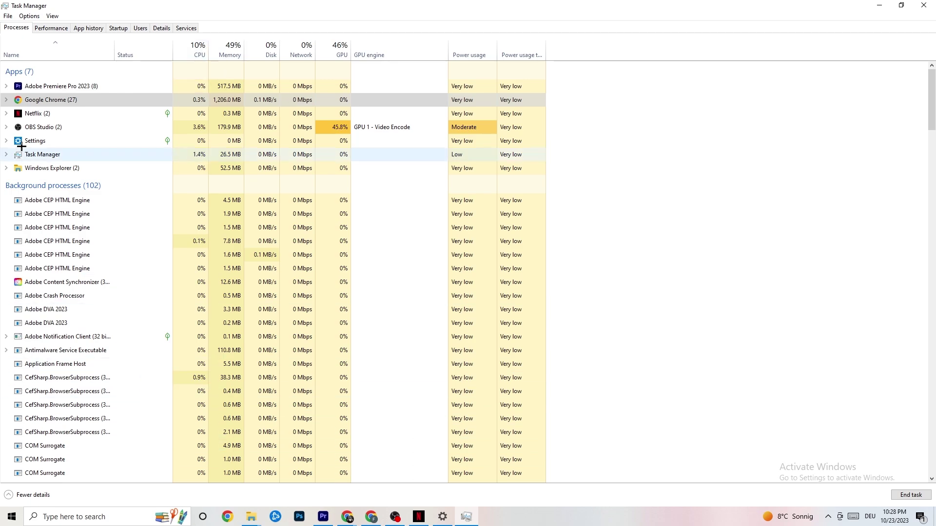
pyautogui.click(161, 28)
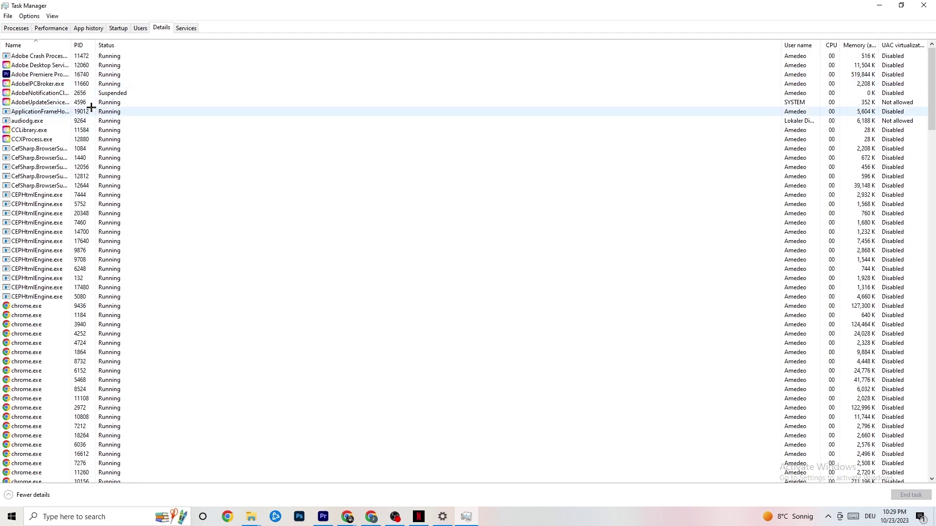
# Review Adobe Premiere Pro's Set priority options without changing them, then show the Startup apps
pyautogui.rightClick(51, 76)
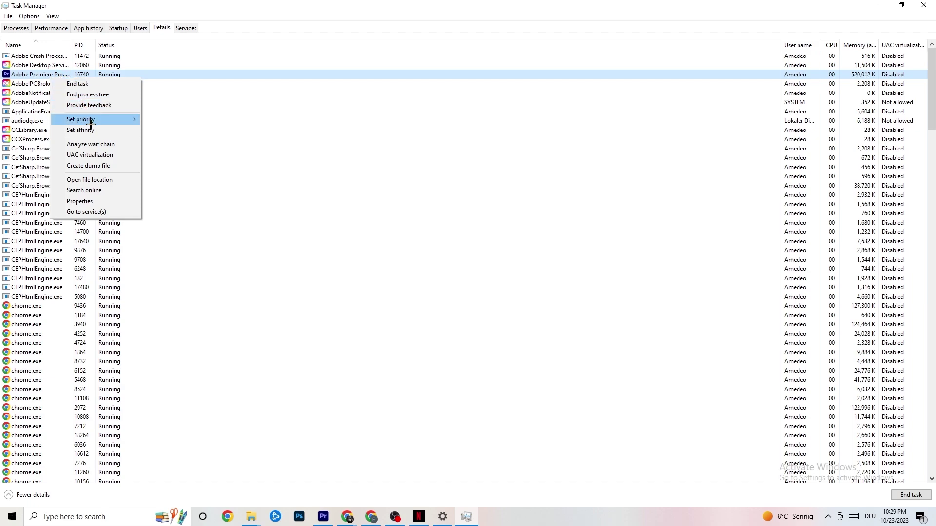
pyautogui.moveTo(91, 123)
pyautogui.moveTo(130, 117)
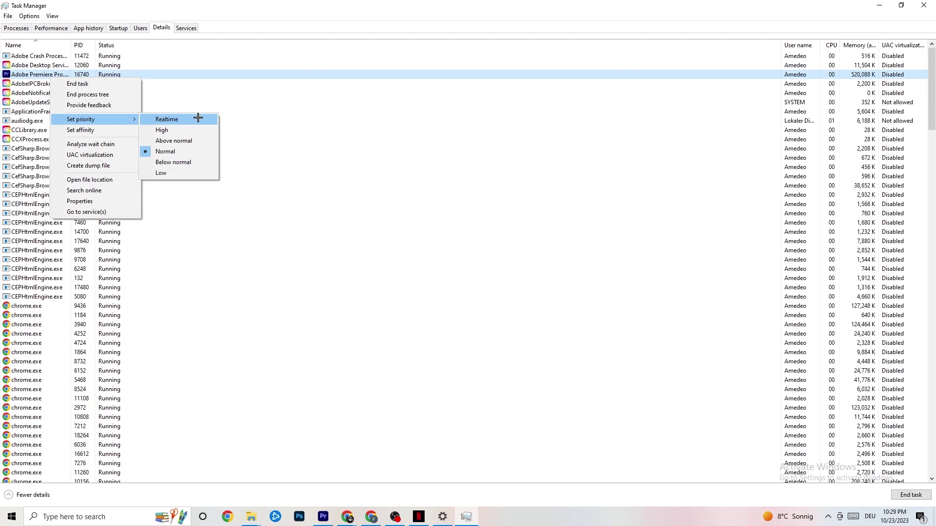
pyautogui.click(251, 103)
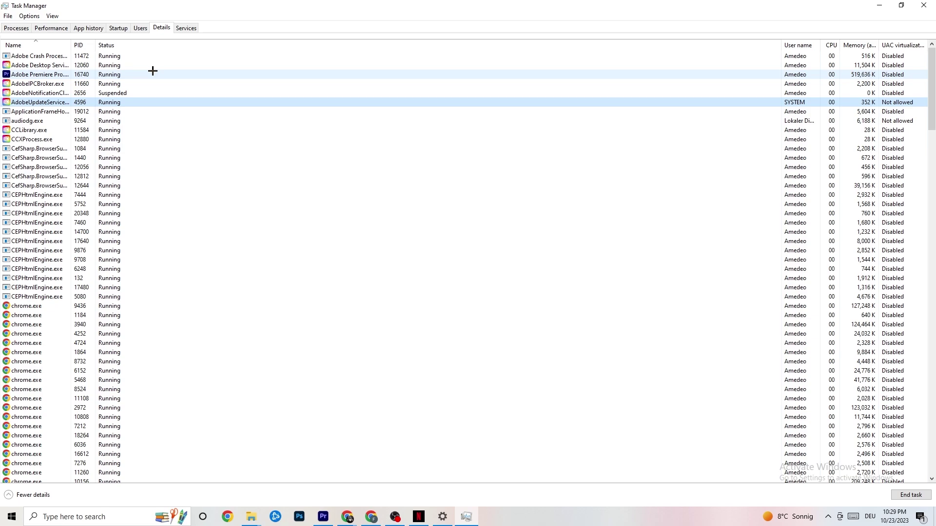
pyautogui.click(119, 27)
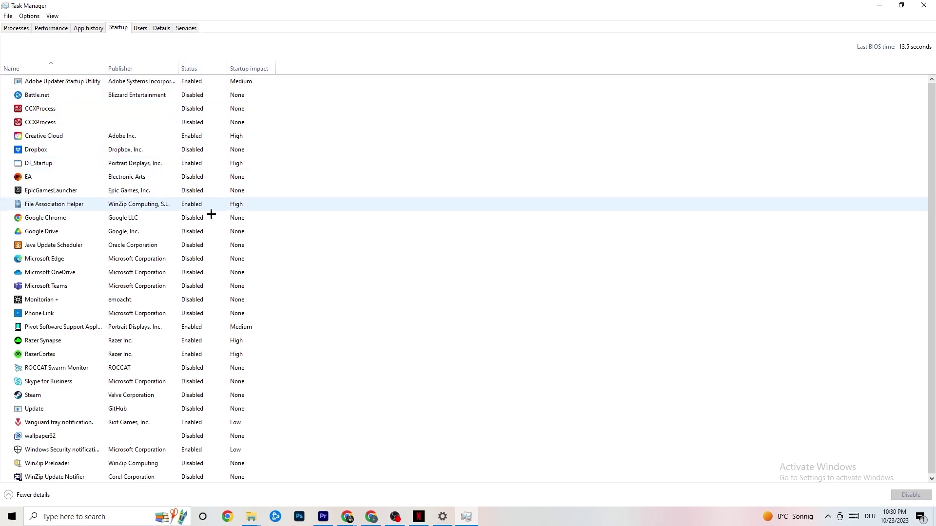
# Leave Razer Synapse enabled at startup and close Task Manager
pyautogui.rightClick(190, 341)
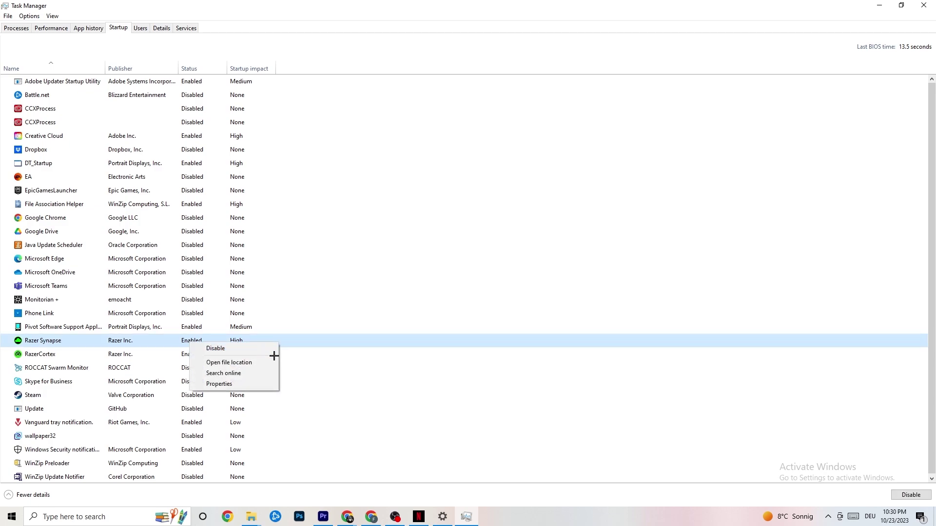
pyautogui.click(483, 30)
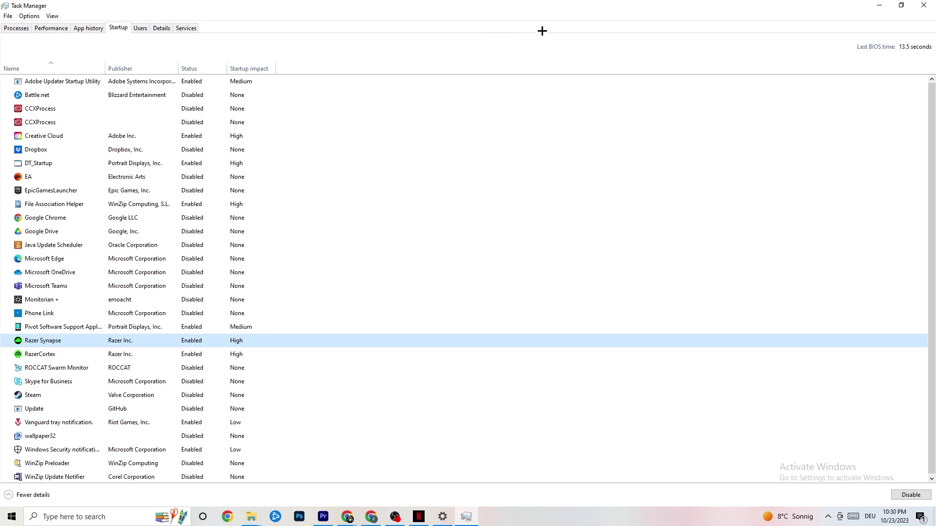
pyautogui.click(922, 5)
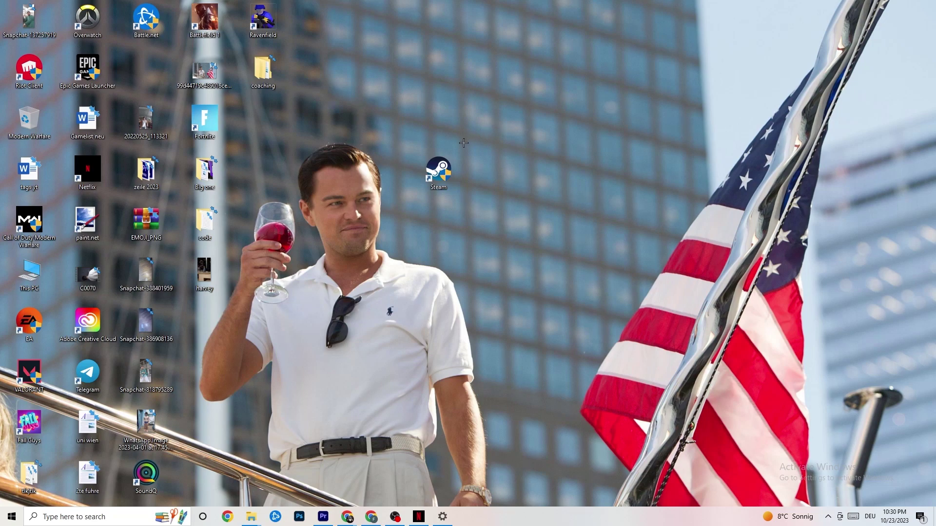
# Open the System Display settings and check the scale options, keeping 100%
pyautogui.click(7, 524)
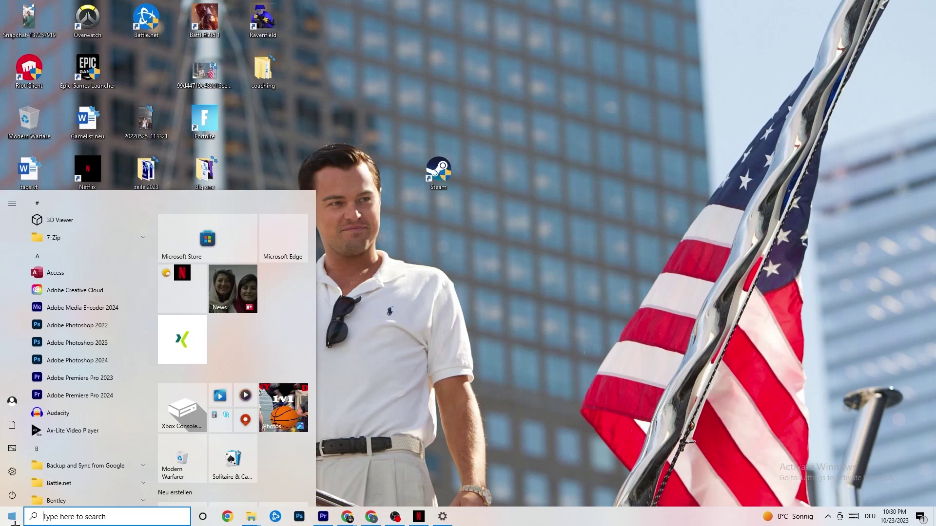
pyautogui.click(14, 472)
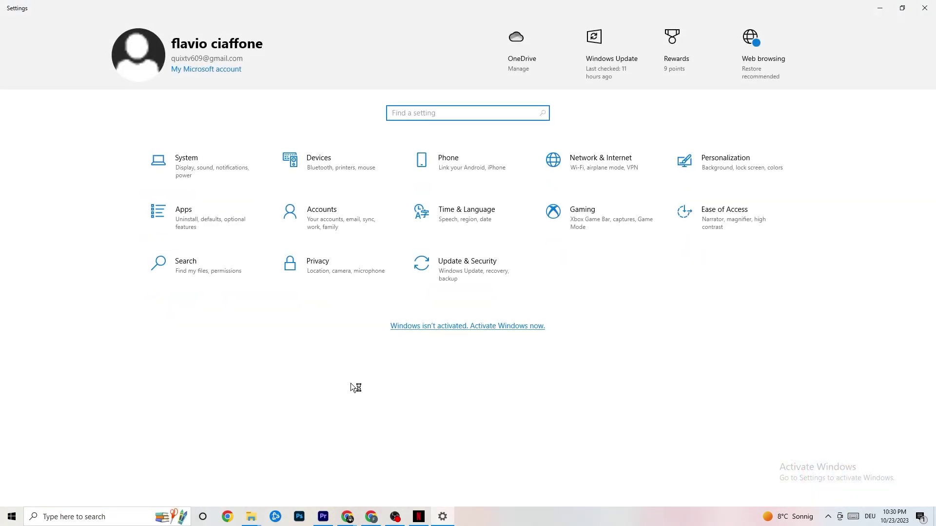
pyautogui.click(205, 164)
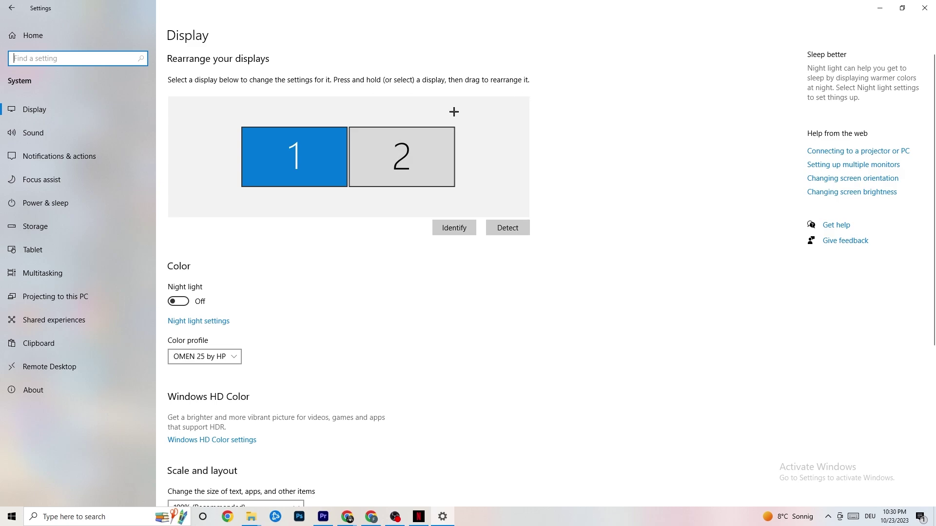
pyautogui.scroll(-5, 455, 111)
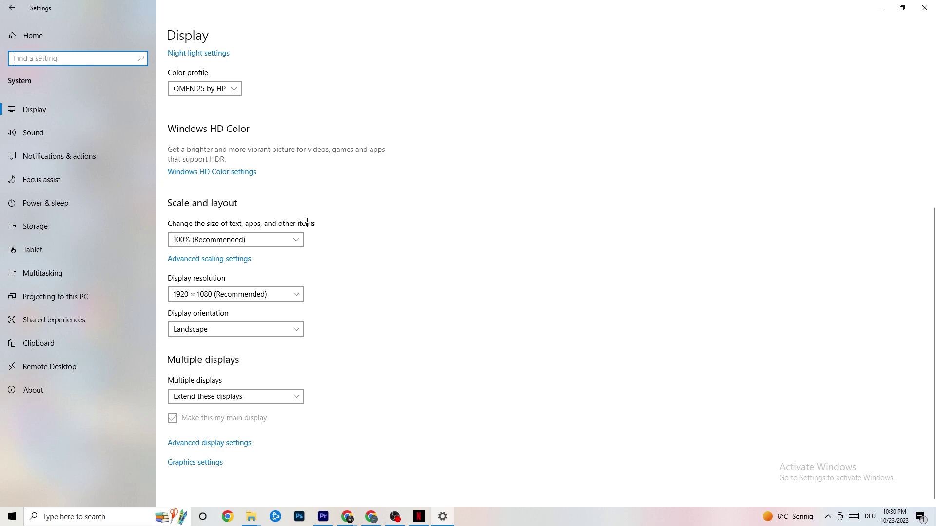
pyautogui.click(247, 238)
pyautogui.click(370, 189)
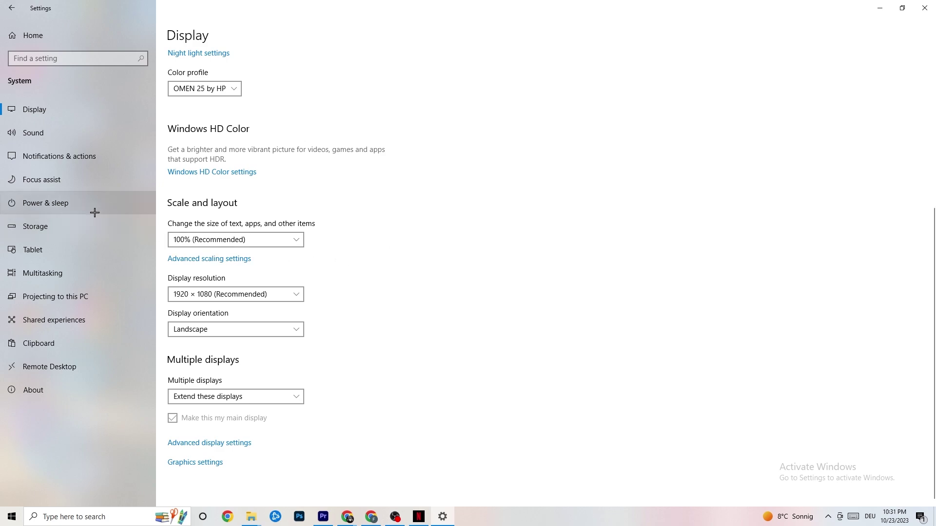
# Check the Power & sleep additional power plan options, then go to the Storage page
pyautogui.click(58, 201)
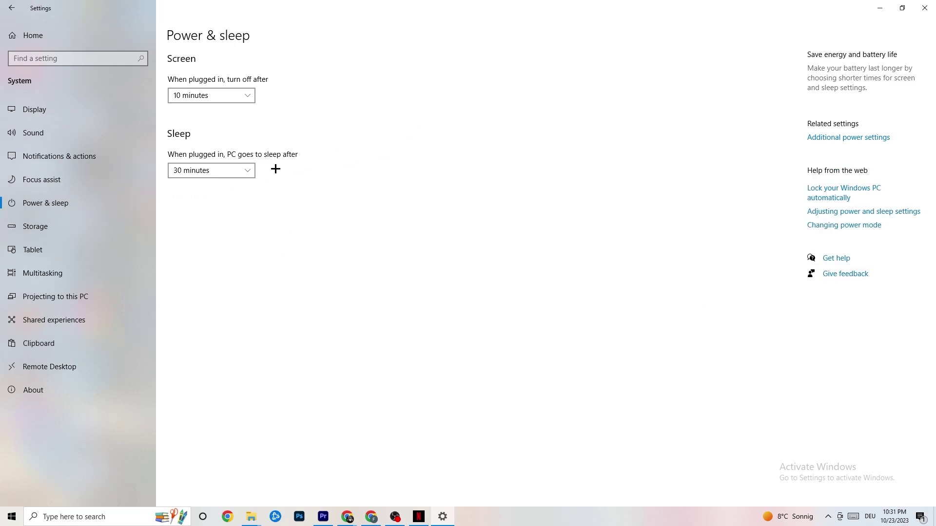
pyautogui.click(865, 139)
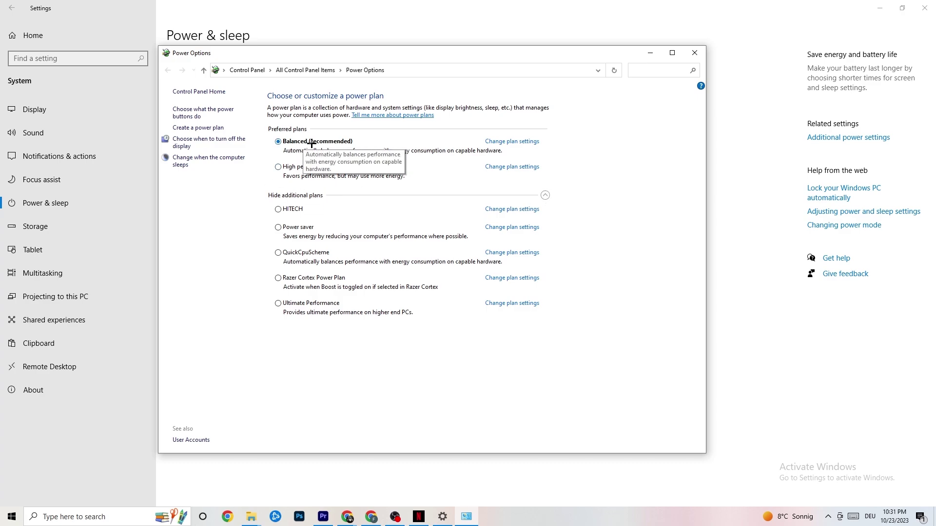
pyautogui.click(695, 53)
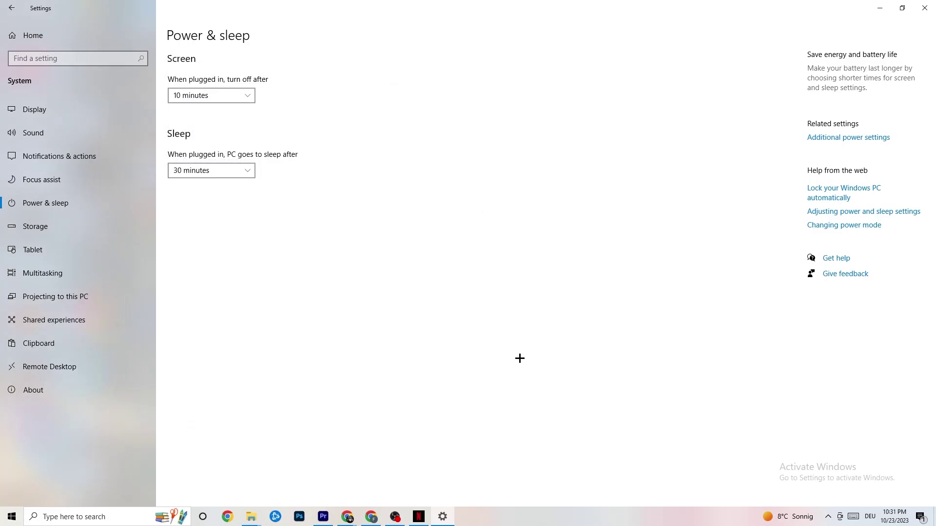
pyautogui.click(71, 228)
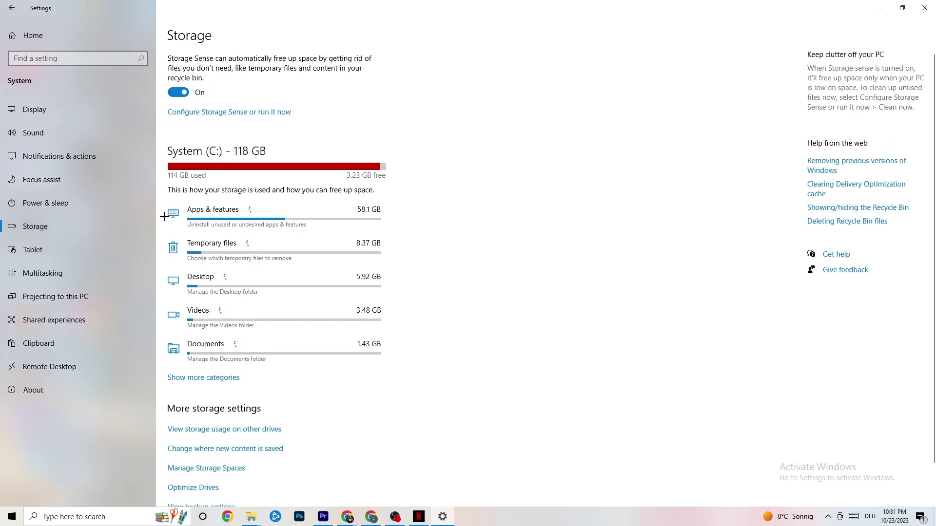
# Review Storage Sense settings, keeping the 14-day recycle bin cleanup, and return to Settings home
pyautogui.click(218, 112)
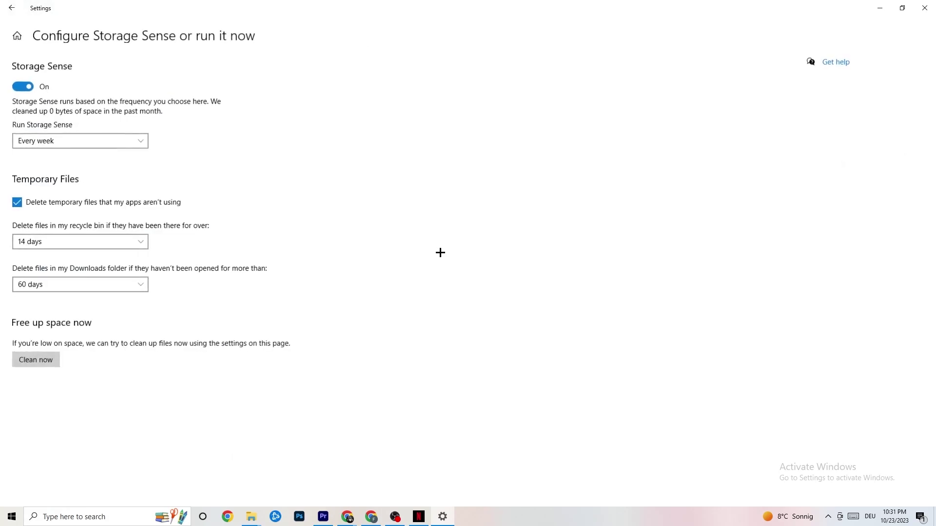
pyautogui.click(106, 143)
pyautogui.click(78, 242)
pyautogui.click(344, 193)
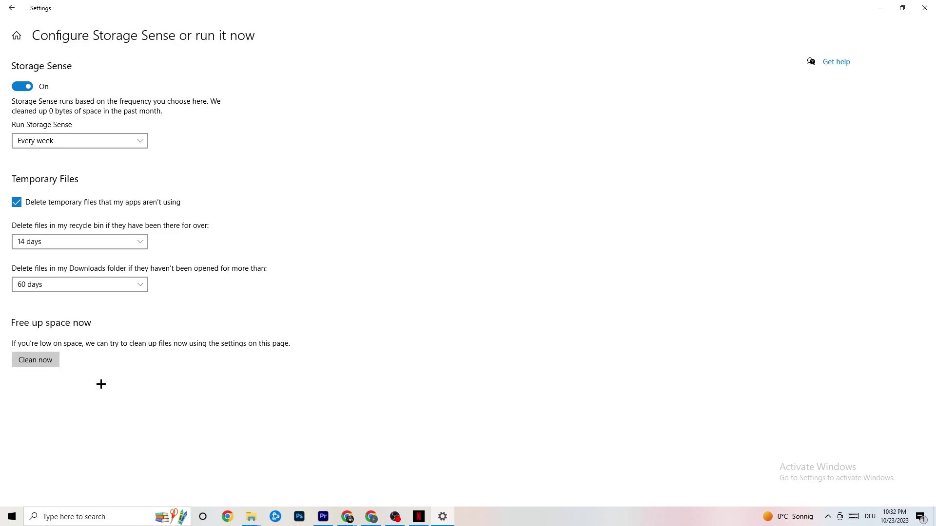
pyautogui.click(10, 5)
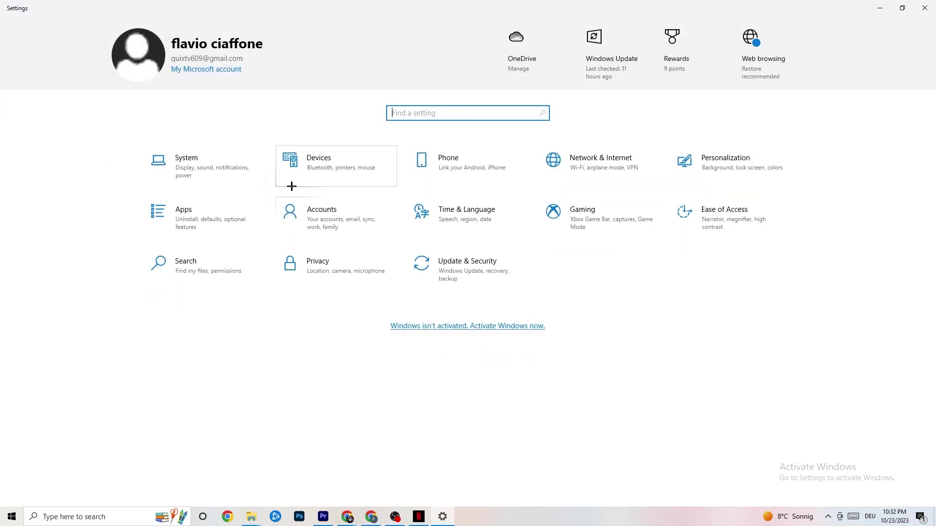
# Open the Gaming section from the Settings home page
pyautogui.click(624, 223)
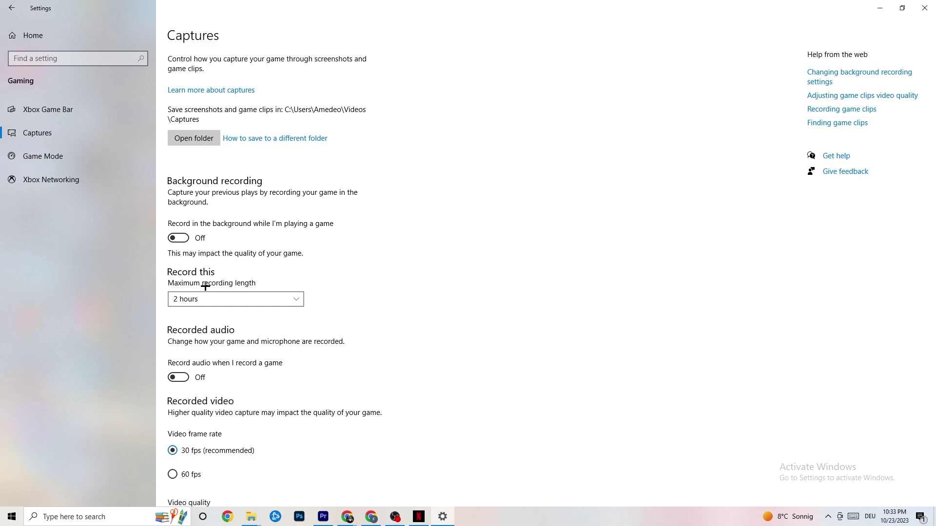
# Verify the Game Mode toggle is On, then go back to the Settings home page
pyautogui.click(85, 157)
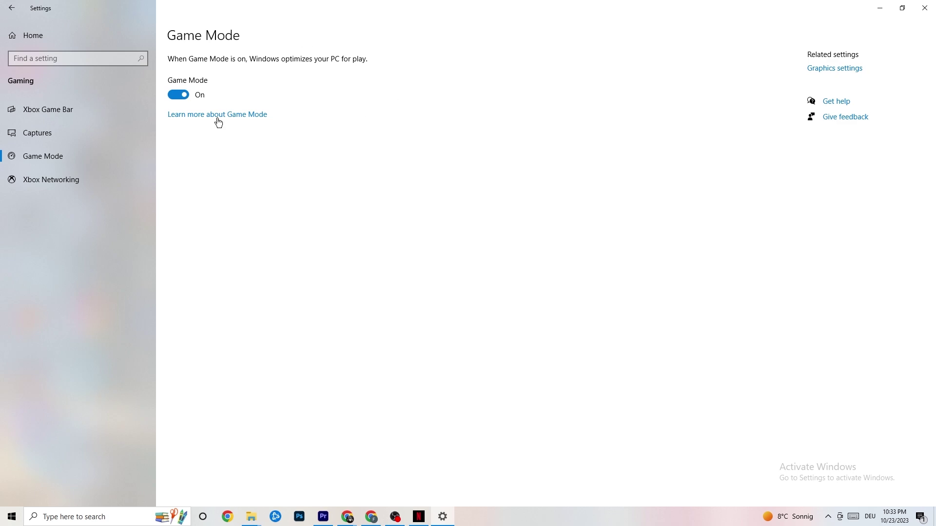
pyautogui.click(11, 11)
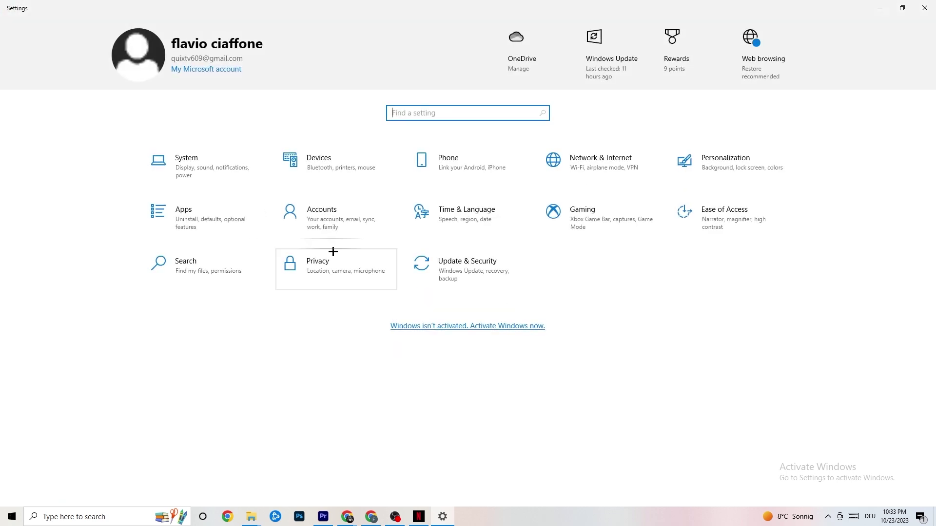
# Look over Troubleshoot, confirm Windows Update reports the PC up to date, then close Settings
pyautogui.click(490, 281)
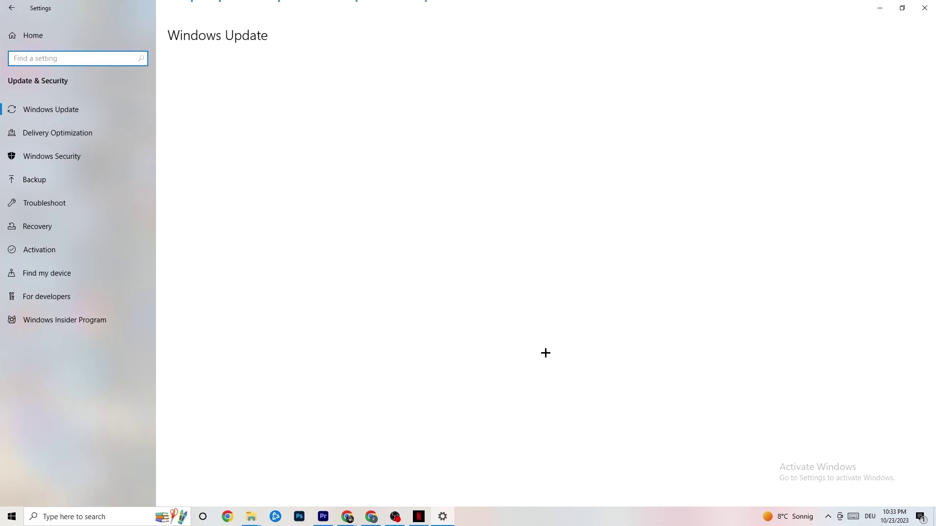
pyautogui.click(54, 200)
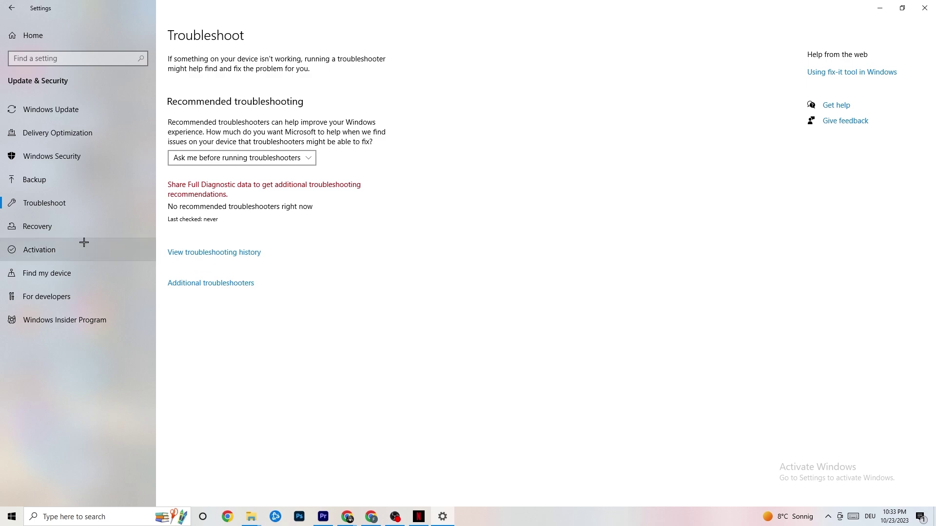
pyautogui.click(73, 109)
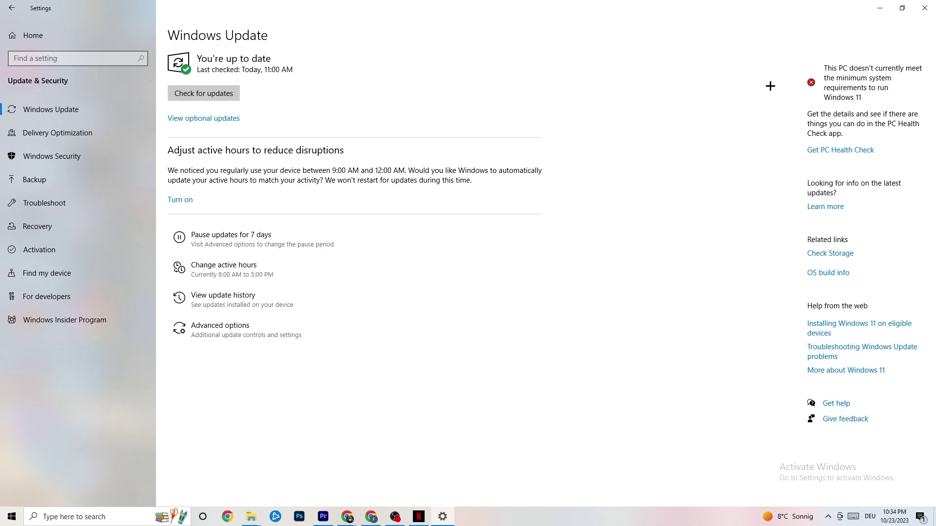
pyautogui.click(914, 11)
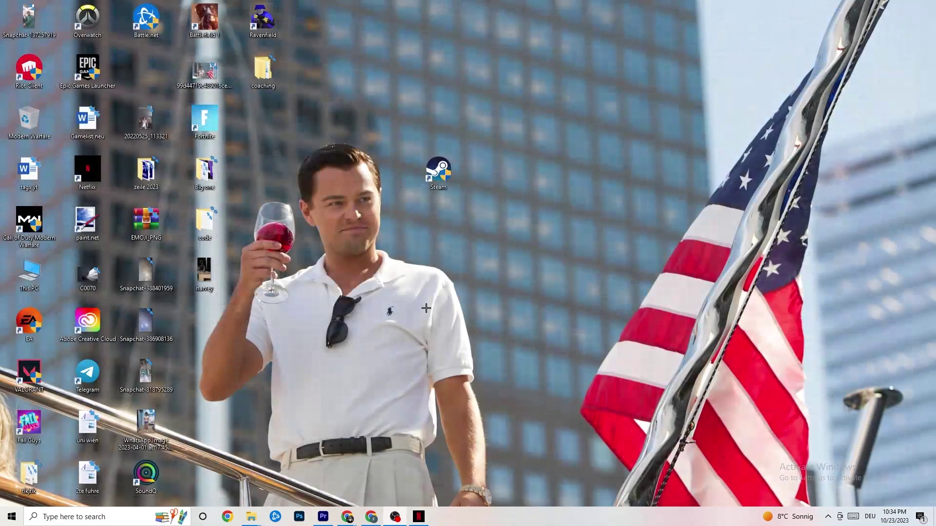